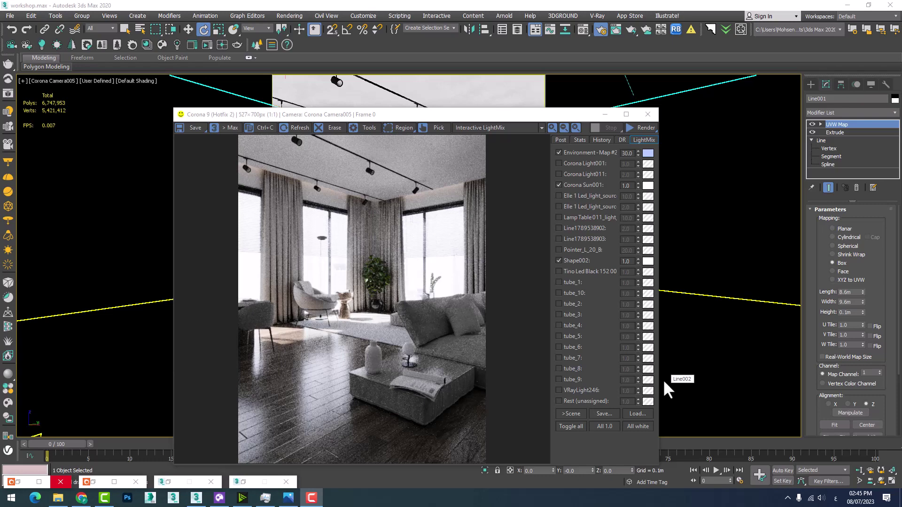
# Step: Check reference photo 5.jpg and reposition the render window up and to the right
pyautogui.moveTo(413, 115); pyautogui.dragTo(413, 90)
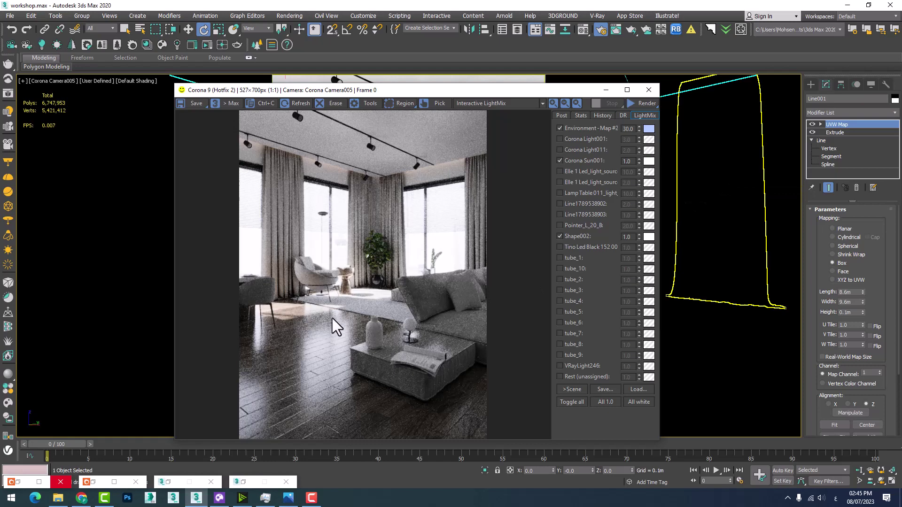
pyautogui.click(294, 497)
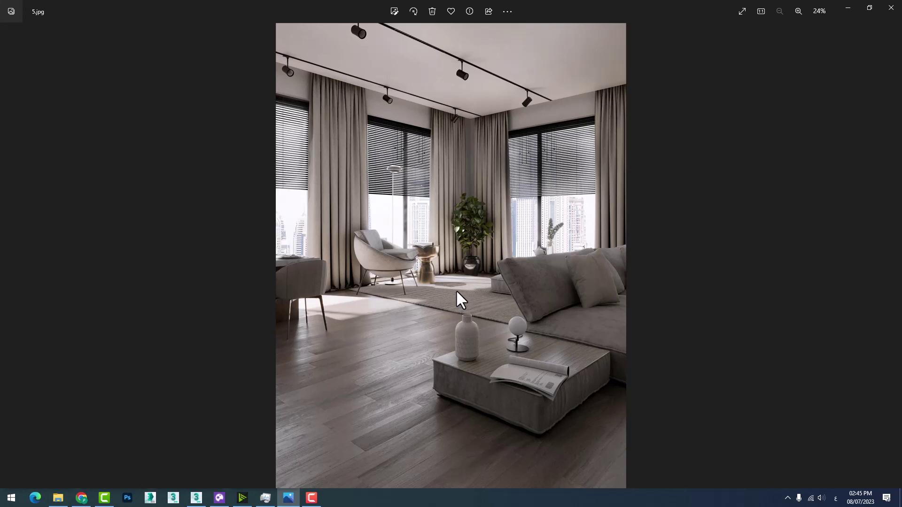
pyautogui.hotkey('alt', 'Tab')
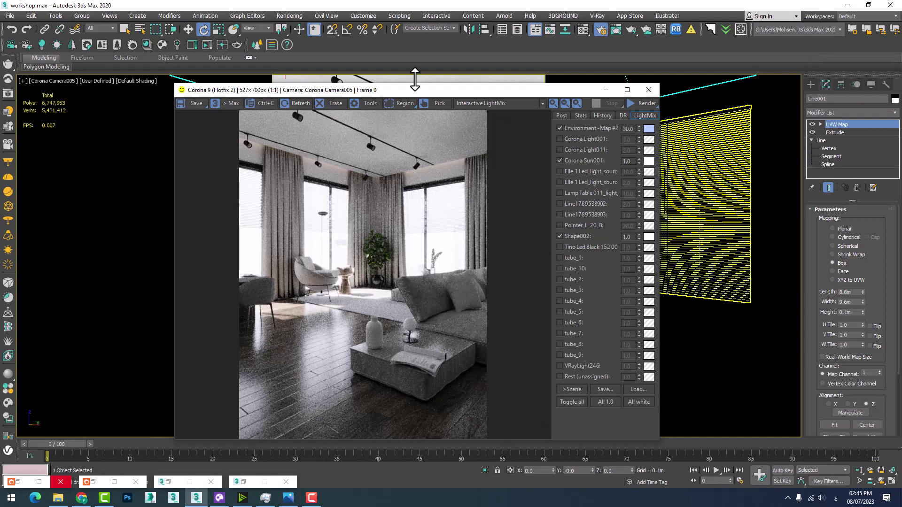
pyautogui.moveTo(413, 92); pyautogui.dragTo(455, 82)
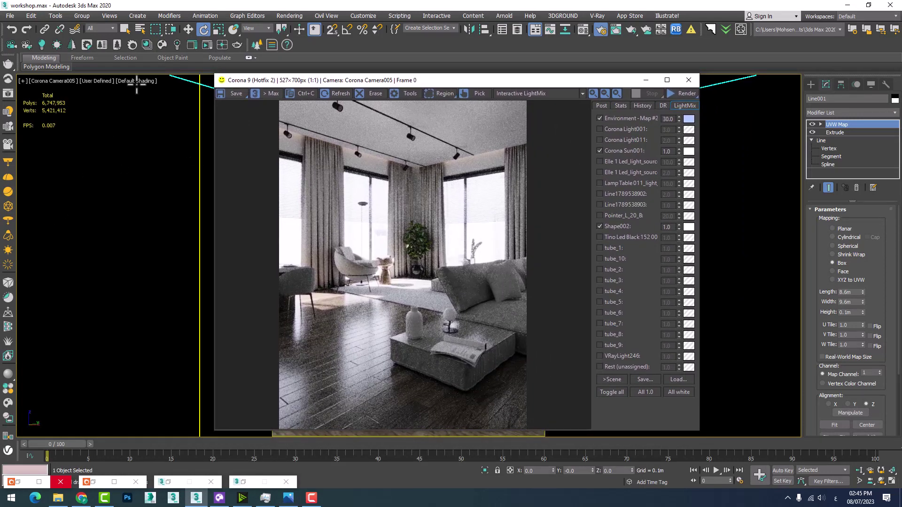
# Step: Inspect the Floor Beveled Oak Sonoma material details in the Chaos Cosmos browser
pyautogui.click(221, 499)
pyautogui.moveTo(434, 390)
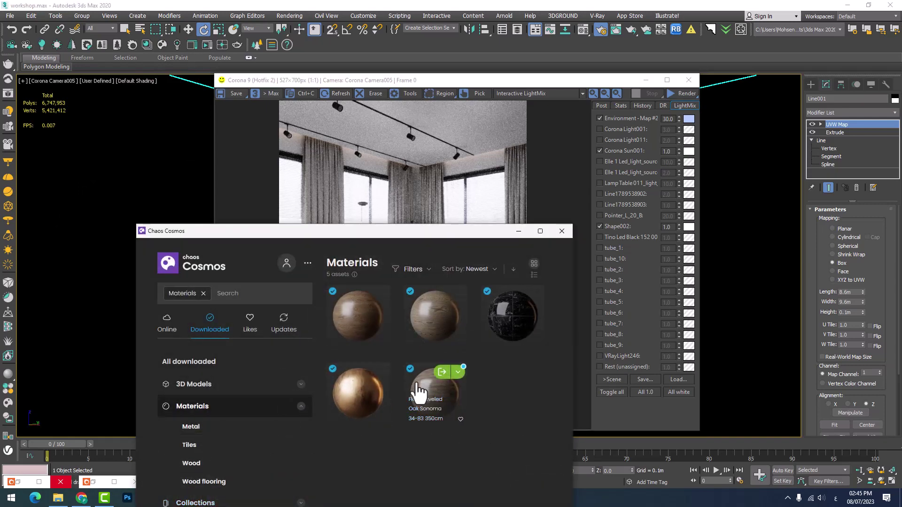
pyautogui.click(434, 414)
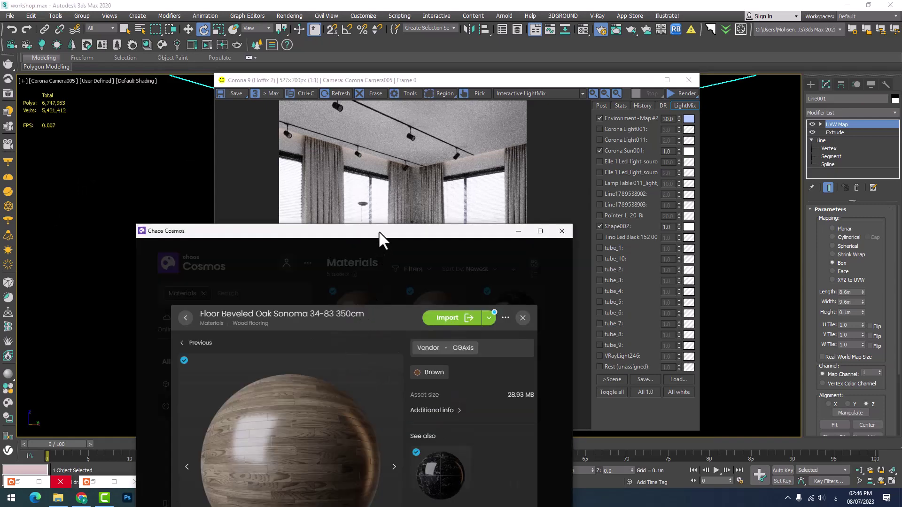
pyautogui.moveTo(379, 232); pyautogui.dragTo(364, 147)
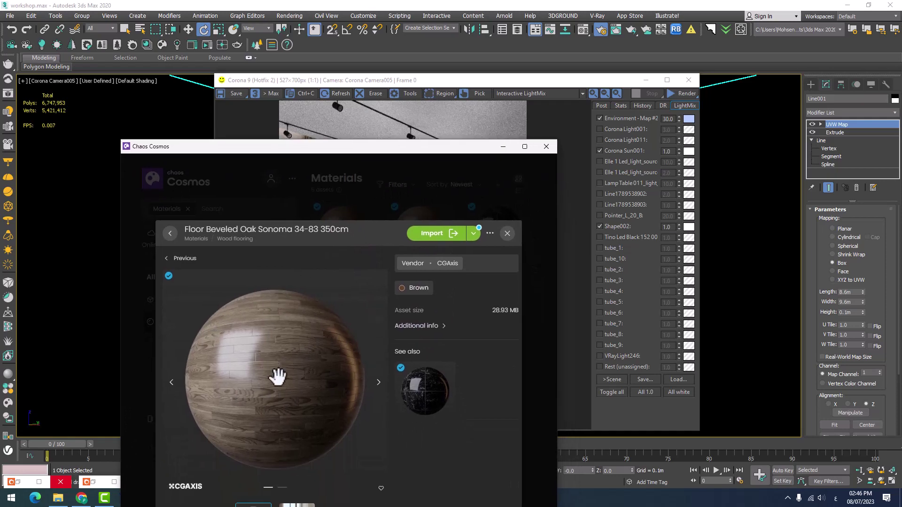
pyautogui.moveTo(315, 143)
pyautogui.mouseDown()
pyautogui.moveTo(246, 75)
pyautogui.moveTo(198, 53)
pyautogui.mouseUp()
pyautogui.click(414, 257)
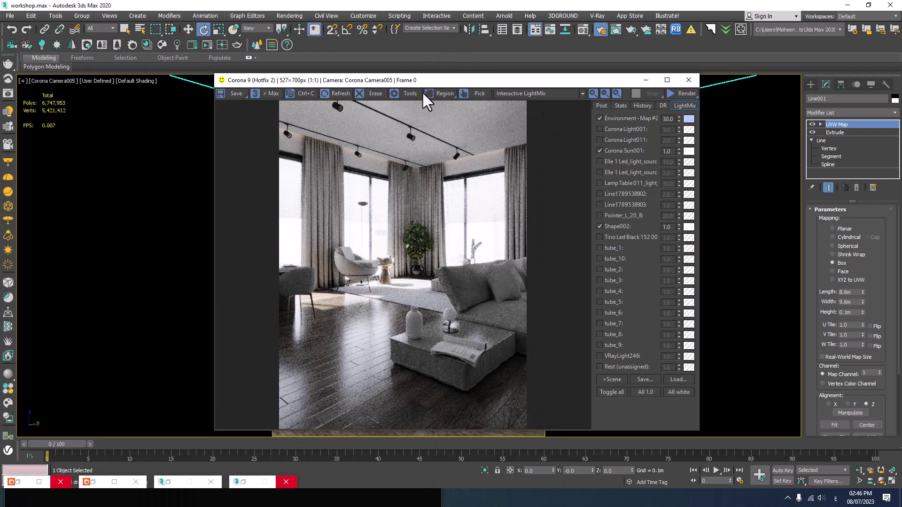
pyautogui.moveTo(435, 87); pyautogui.dragTo(544, 77)
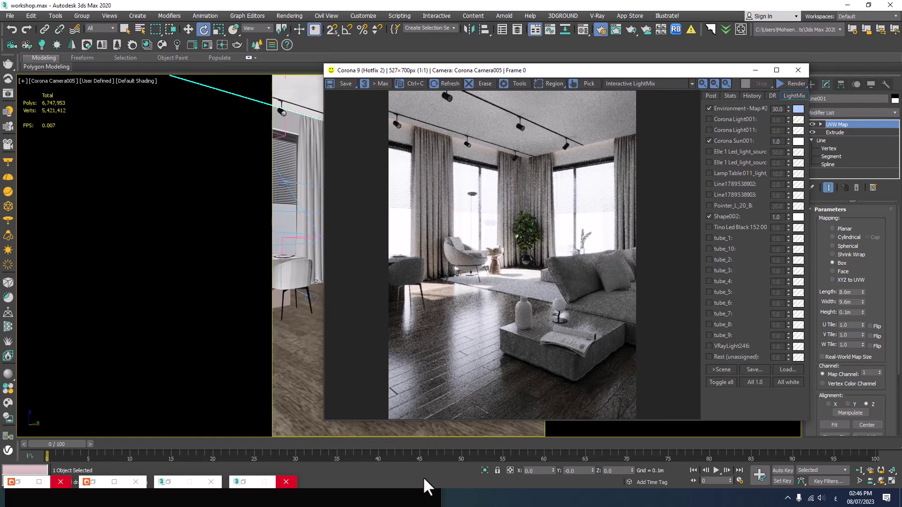
pyautogui.click(418, 497)
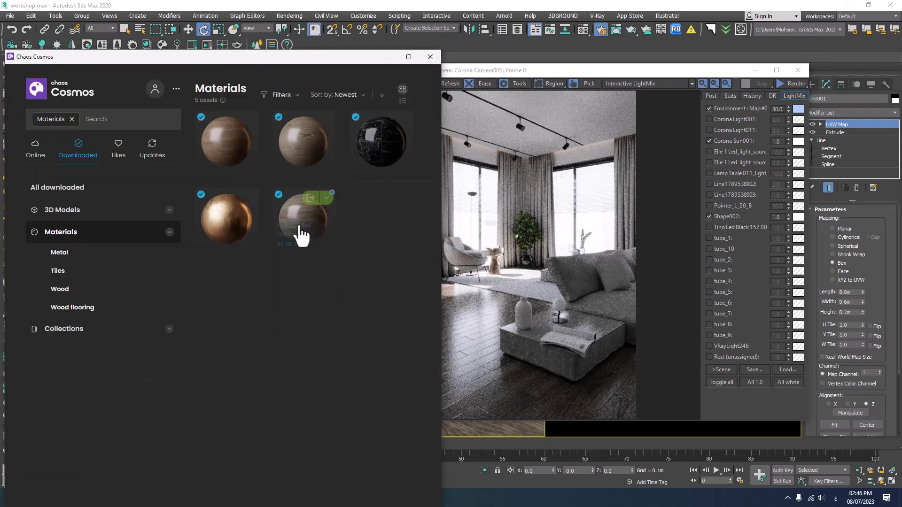
pyautogui.click(301, 234)
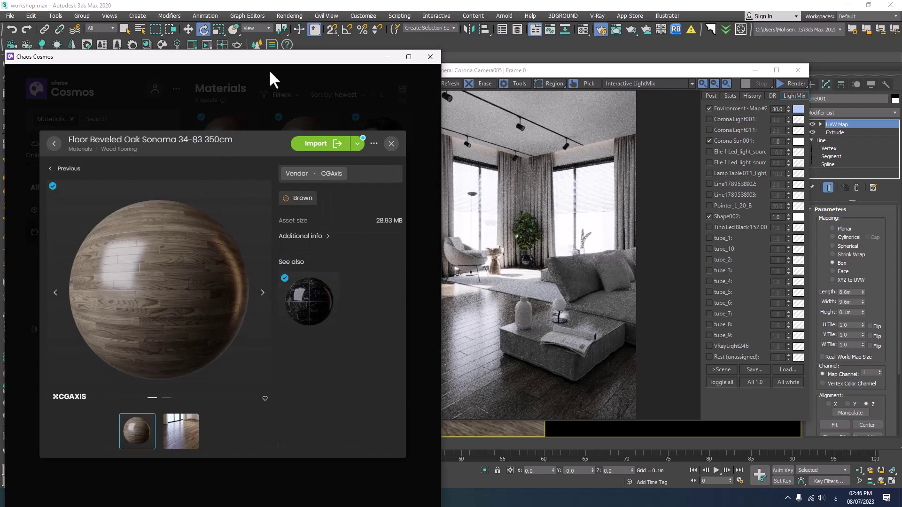
pyautogui.moveTo(272, 61); pyautogui.dragTo(305, 29)
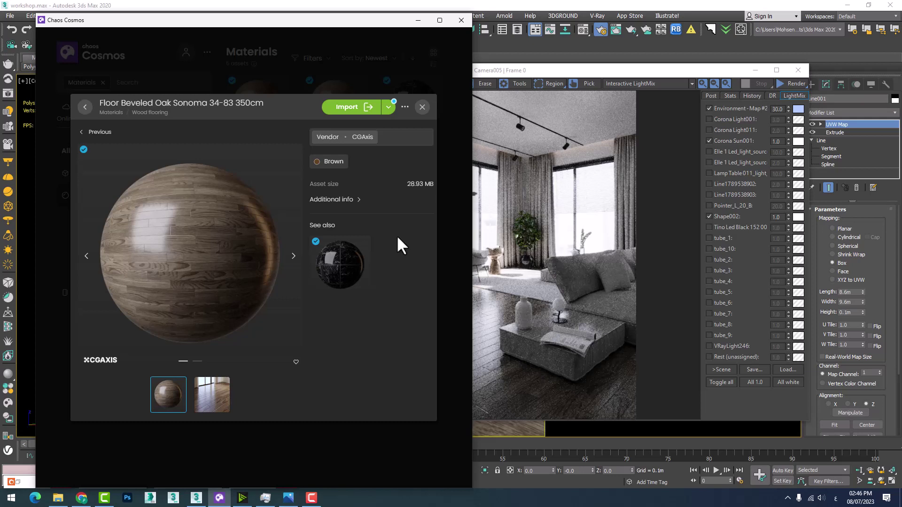
pyautogui.click(417, 21)
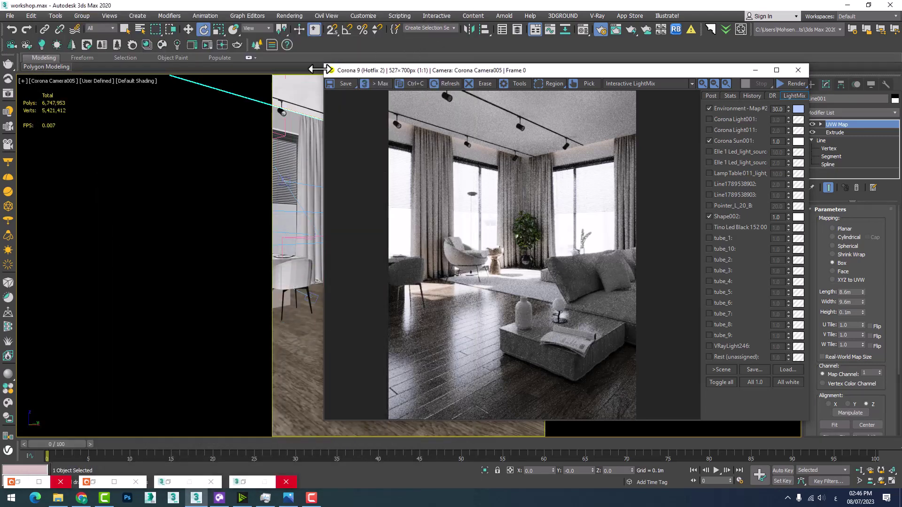
# Step: Preview the Flooring Standard Grey material enlarged in the Corona material library
pyautogui.click(147, 43)
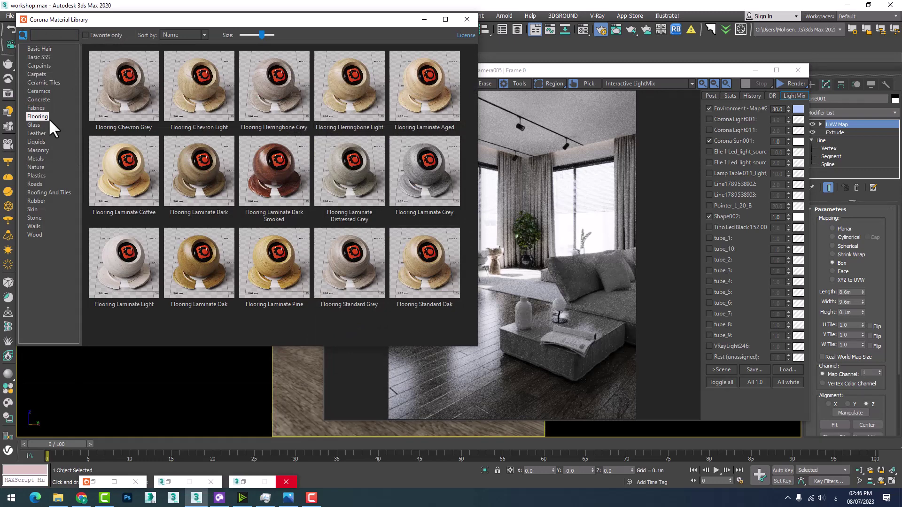
pyautogui.moveTo(349, 264)
pyautogui.doubleClick(344, 268)
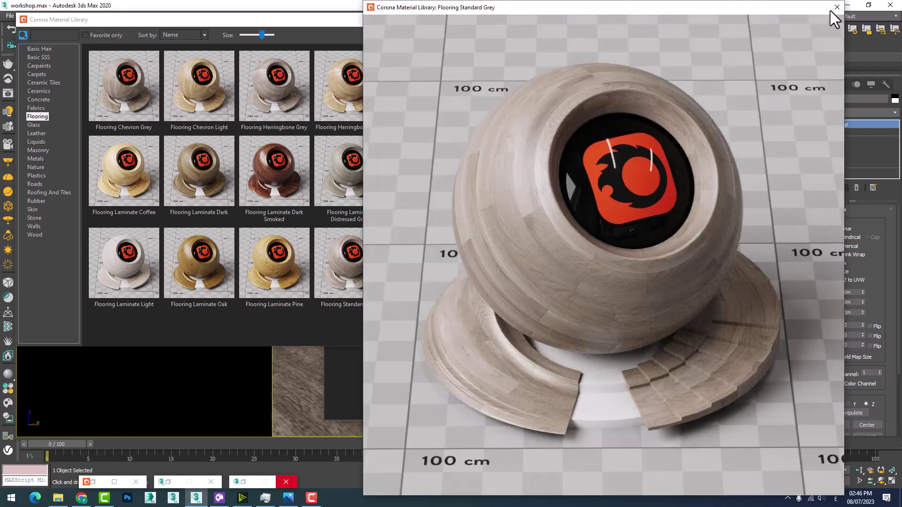
pyautogui.click(836, 7)
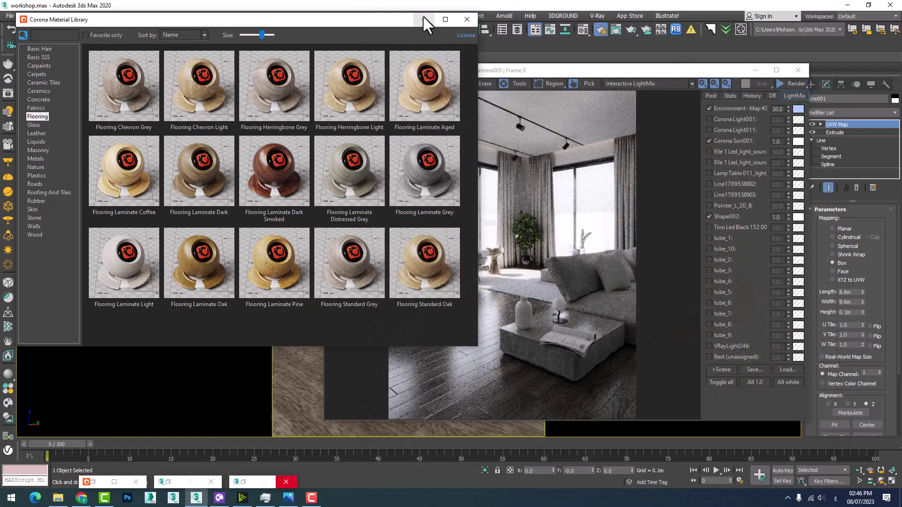
pyautogui.click(423, 17)
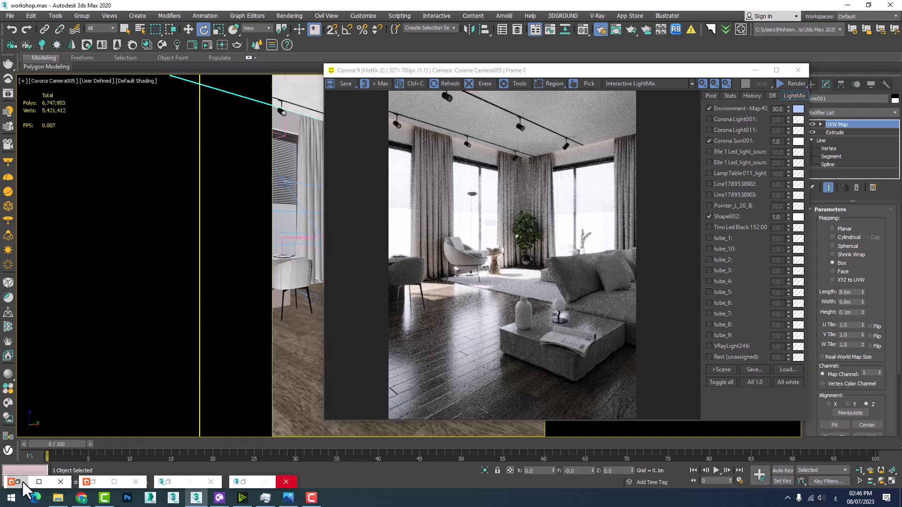
pyautogui.click(93, 482)
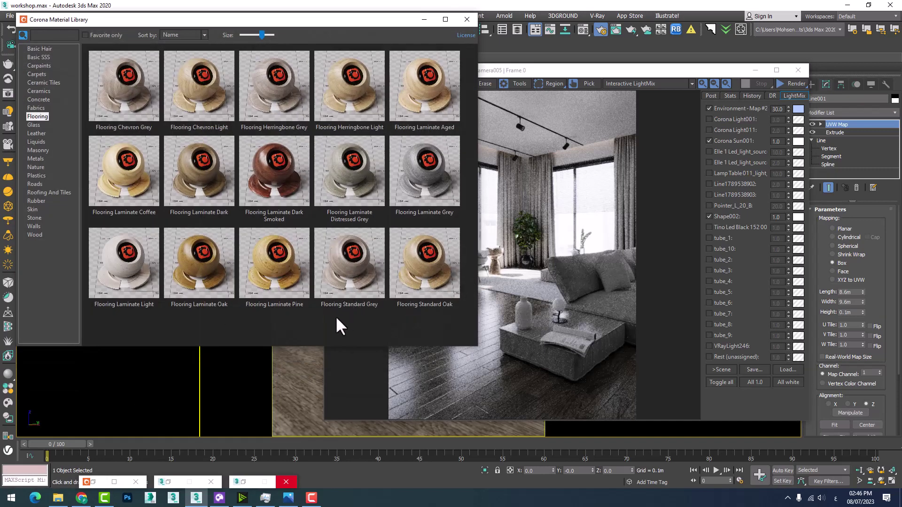
pyautogui.click(422, 20)
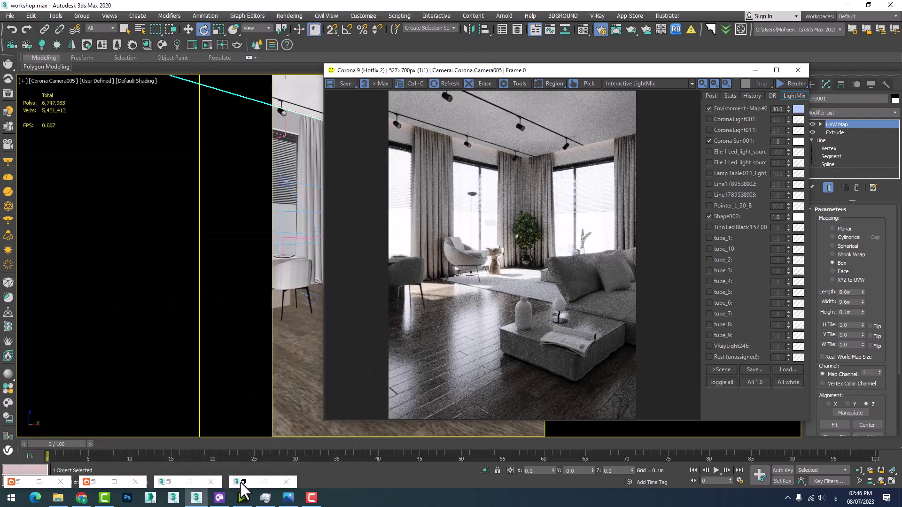
# Step: Magnify the Flooring Standard Grey slot, then select the Floor Beveled Oak slot
pyautogui.click(241, 484)
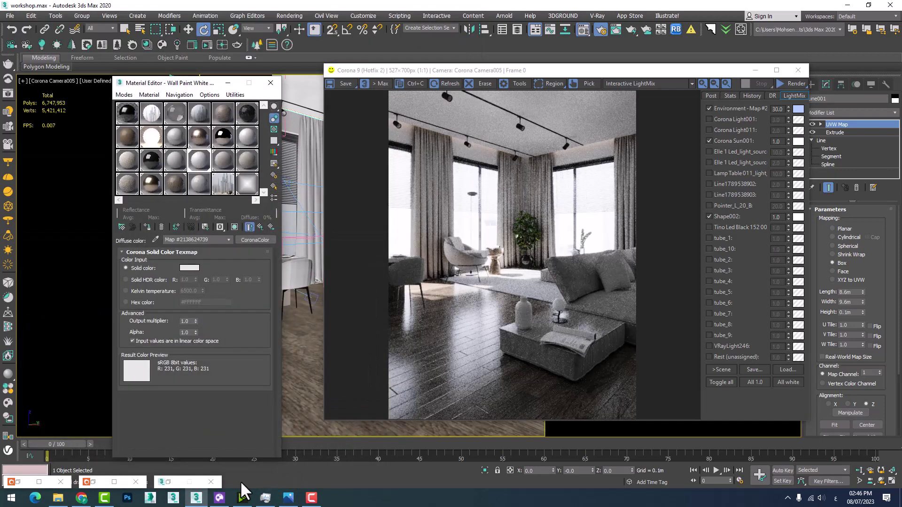
pyautogui.doubleClick(223, 116)
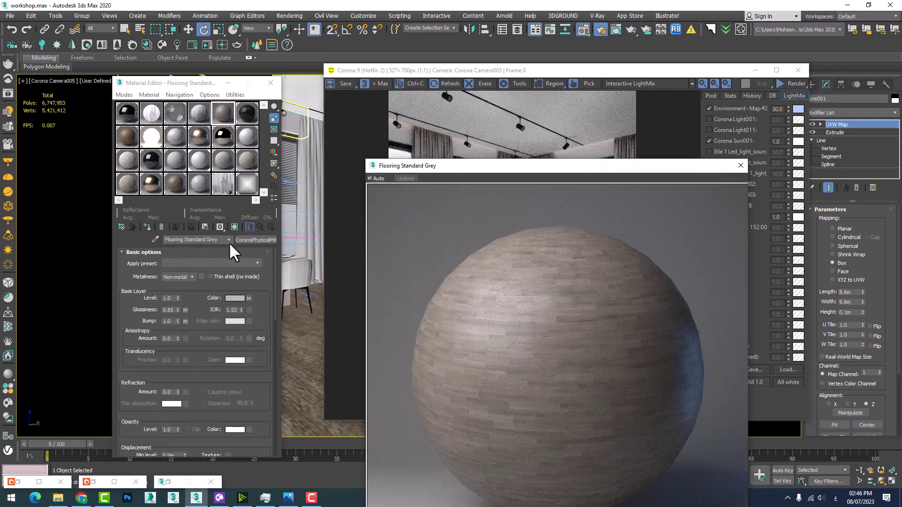
pyautogui.click(740, 166)
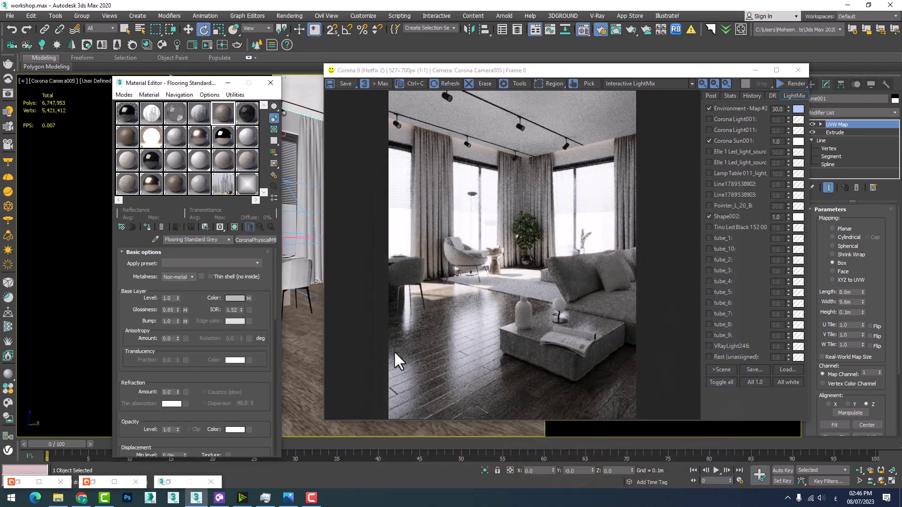
pyautogui.doubleClick(225, 118)
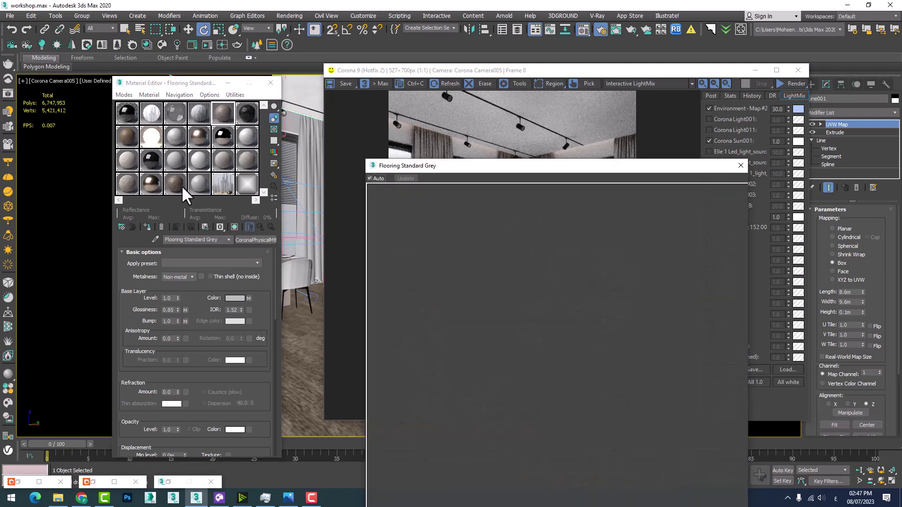
pyautogui.click(183, 191)
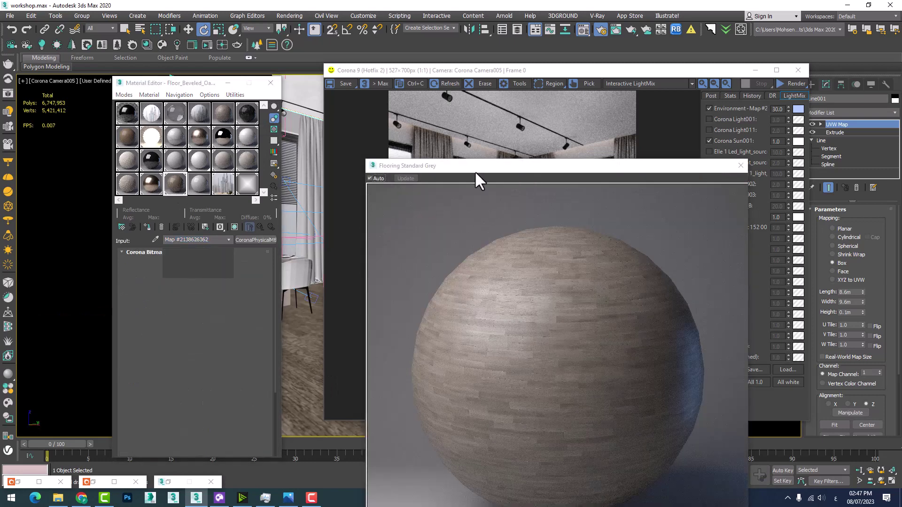
# Step: Compare the grey flooring and oak map previews side by side, then minimize the render window
pyautogui.moveTo(409, 169); pyautogui.dragTo(171, 113)
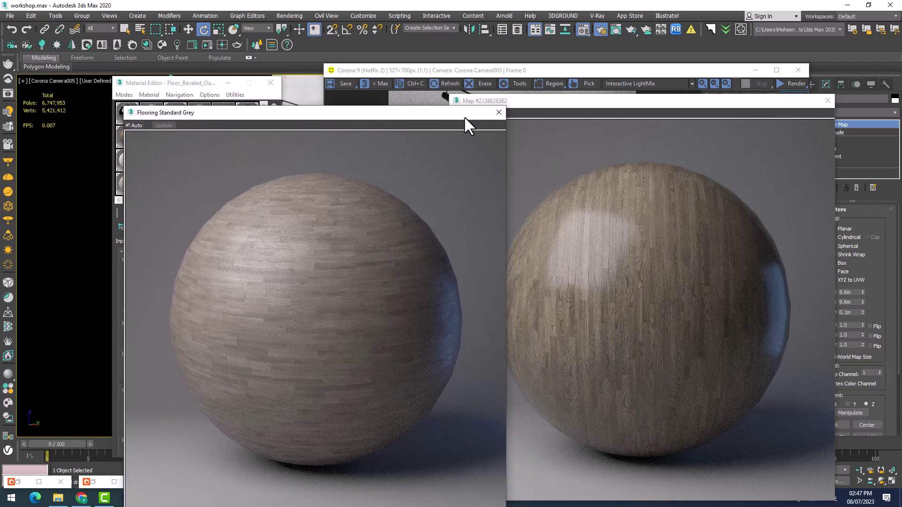
pyautogui.moveTo(465, 118); pyautogui.dragTo(529, 121)
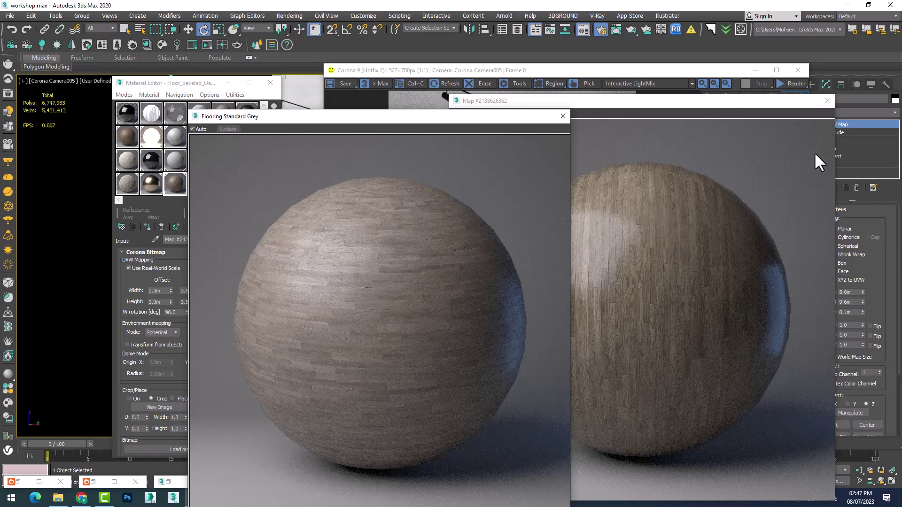
pyautogui.click(827, 102)
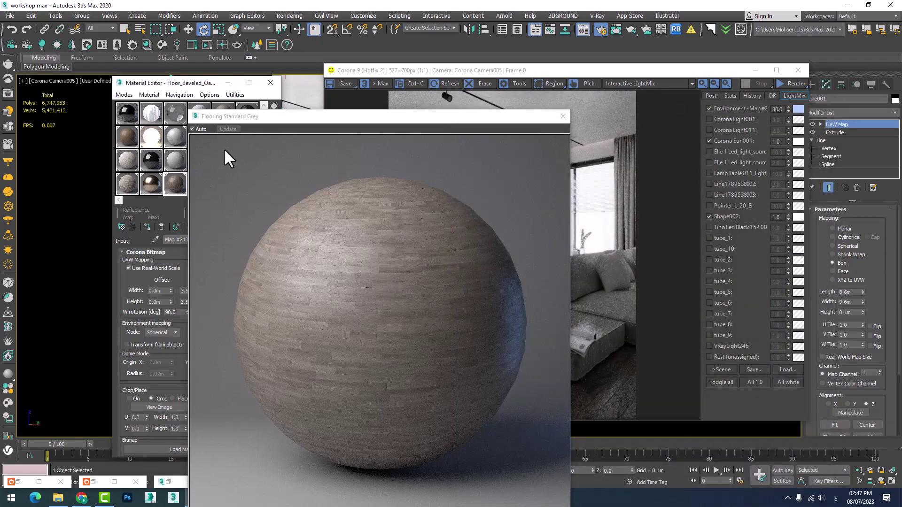
pyautogui.doubleClick(178, 182)
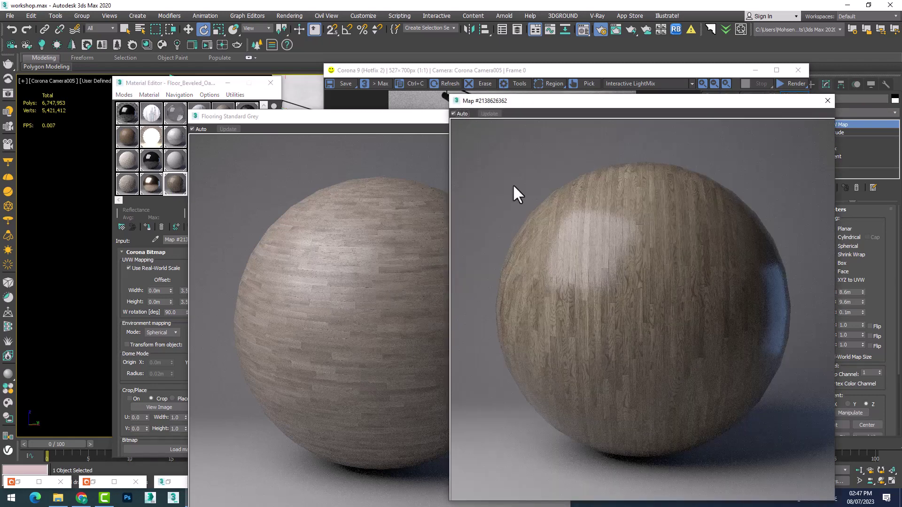
pyautogui.click(822, 100)
pyautogui.click(753, 74)
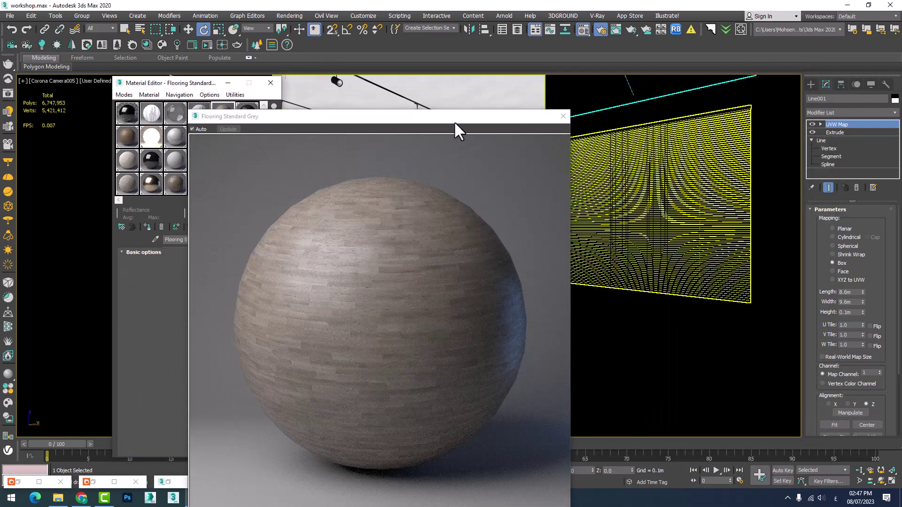
# Step: Assign Flooring Standard Grey to the Line002 floor and restore the Corona render window
pyautogui.moveTo(454, 121); pyautogui.dragTo(215, 143)
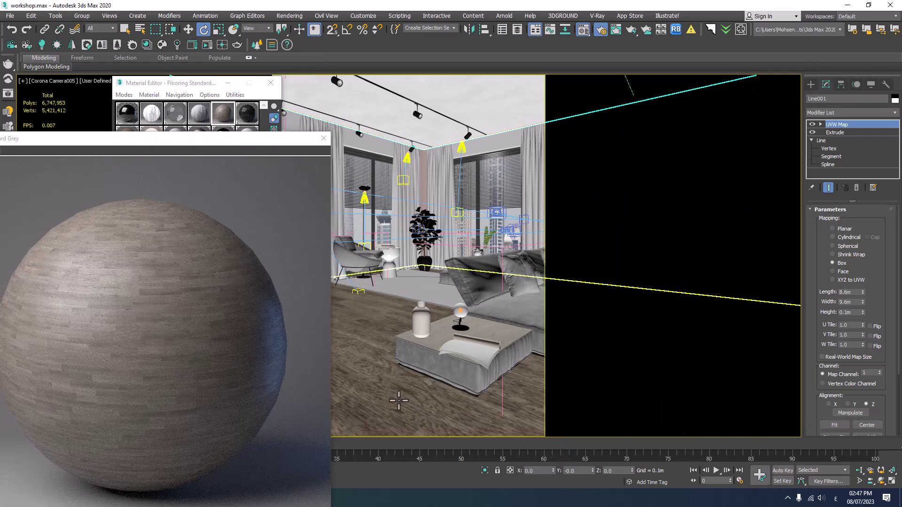
pyautogui.click(341, 212)
pyautogui.click(323, 138)
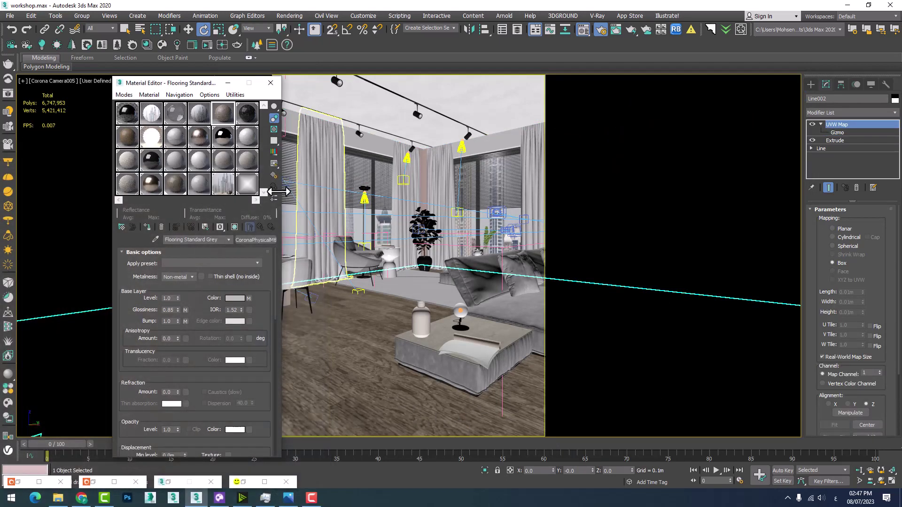
pyautogui.click(147, 227)
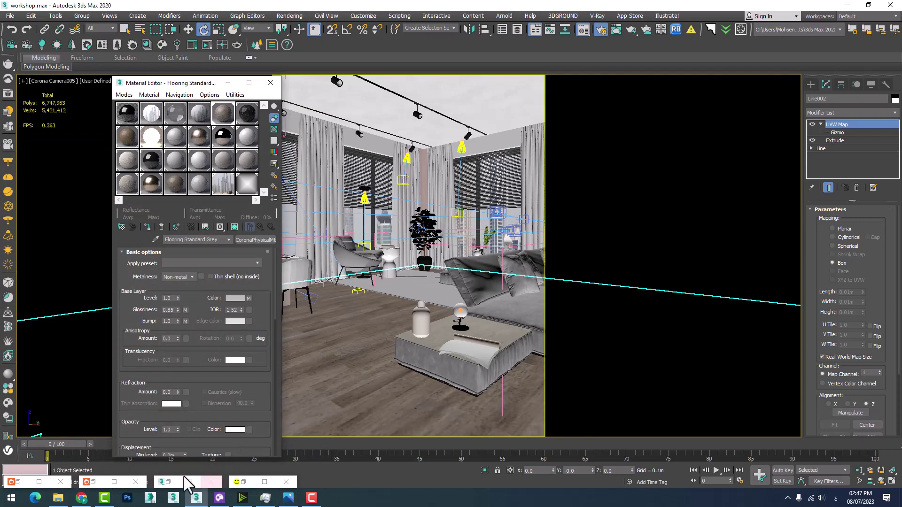
pyautogui.click(242, 482)
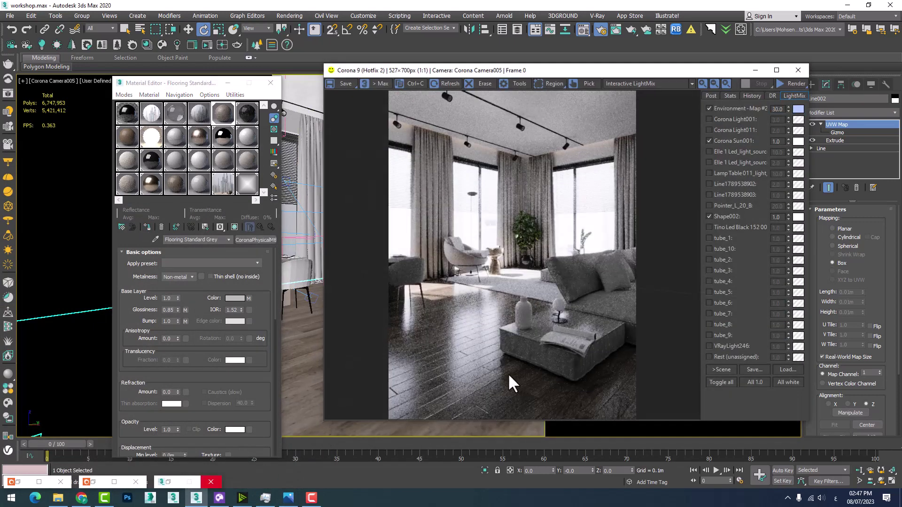
# Step: Start a new Corona render and zoom into the image to see the floor
pyautogui.click(793, 85)
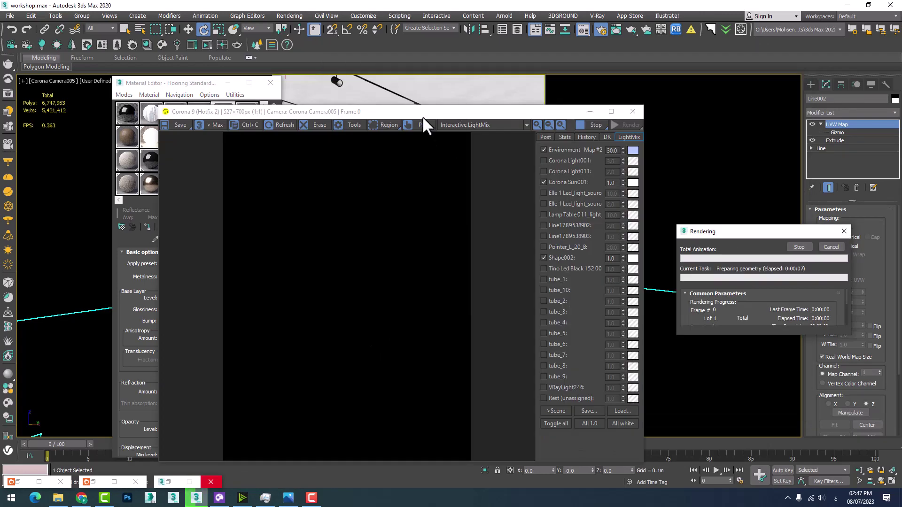
pyautogui.moveTo(422, 115); pyautogui.dragTo(512, 124)
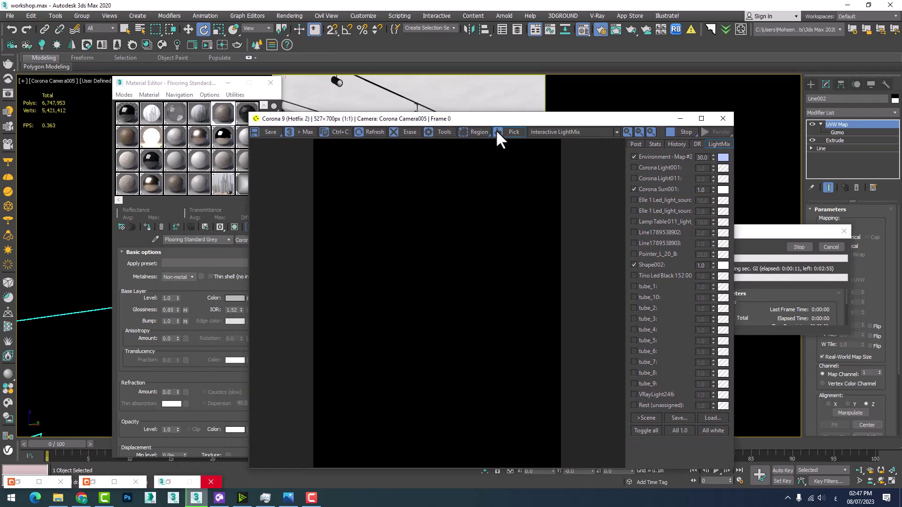
pyautogui.click(731, 320)
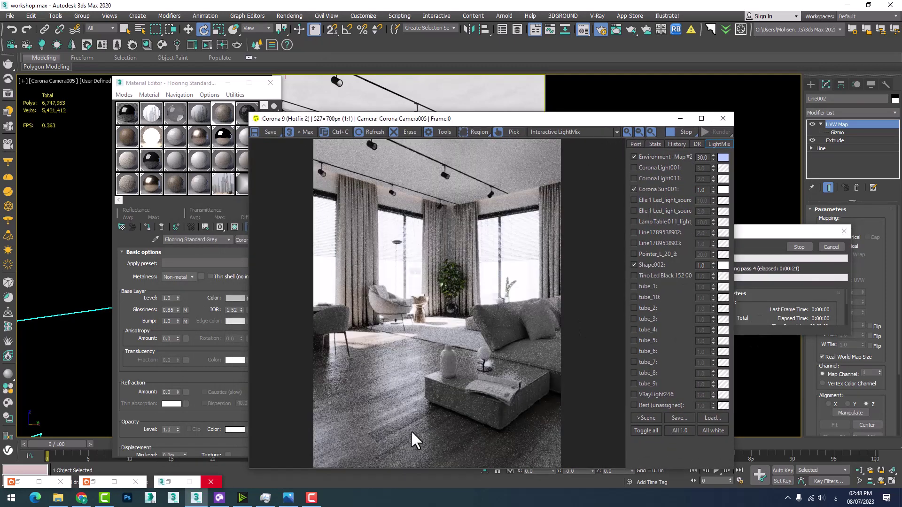
pyautogui.scroll(2, 358, 442)
pyautogui.scroll(-2, 402, 391)
pyautogui.scroll(1, 402, 393)
pyautogui.scroll(-1, 401, 393)
pyautogui.scroll(2, 400, 389)
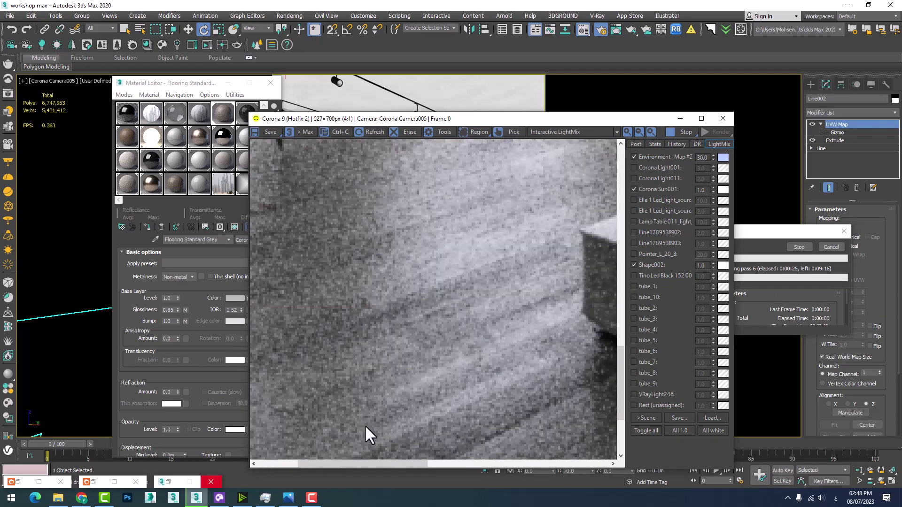
pyautogui.scroll(-2, 411, 386)
pyautogui.scroll(1, 332, 449)
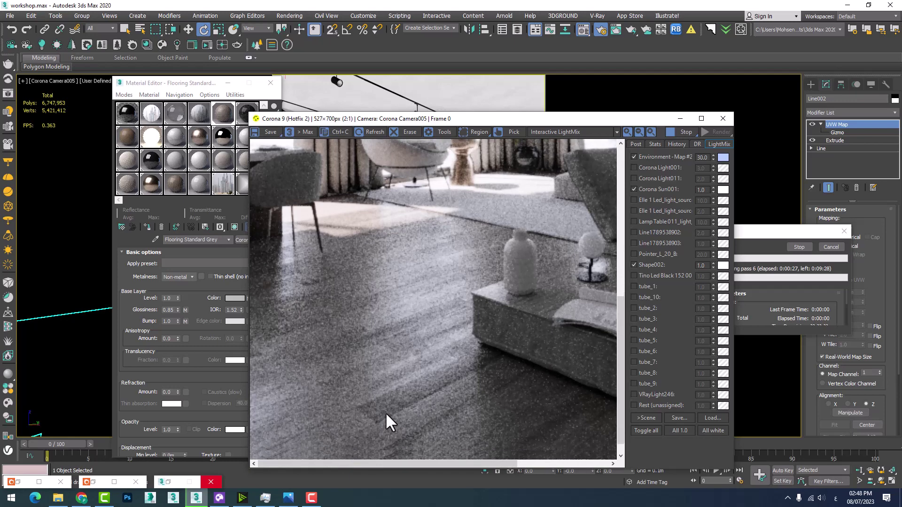
pyautogui.scroll(-1, 397, 404)
pyautogui.scroll(1, 388, 416)
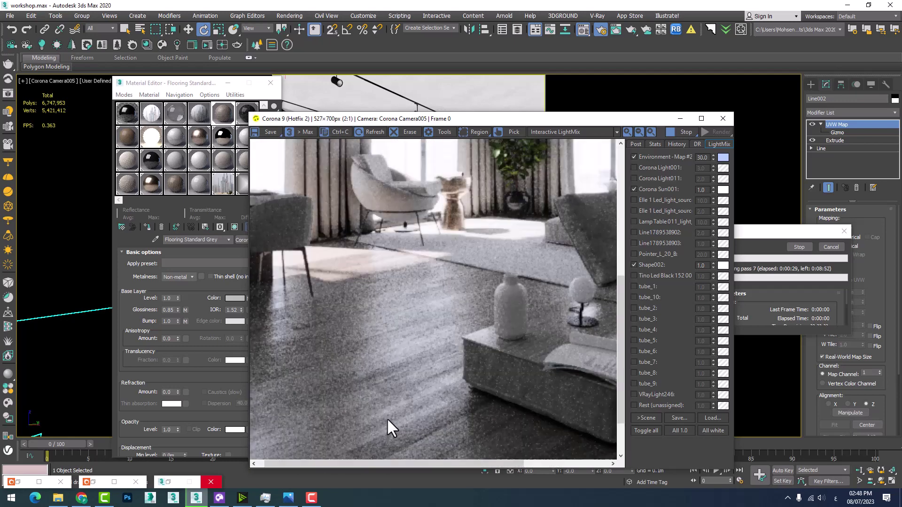
# Step: Inspect the grey plank floor up close and compare it with reference 5.jpg
pyautogui.moveTo(388, 418); pyautogui.dragTo(395, 382)
pyautogui.scroll(-1, 396, 382)
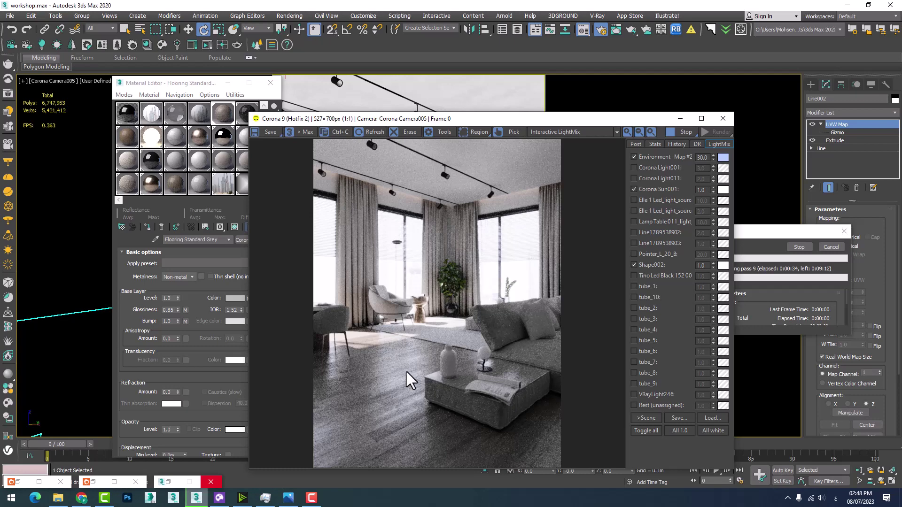
pyautogui.scroll(1, 424, 424)
pyautogui.scroll(-1, 430, 421)
pyautogui.click(289, 499)
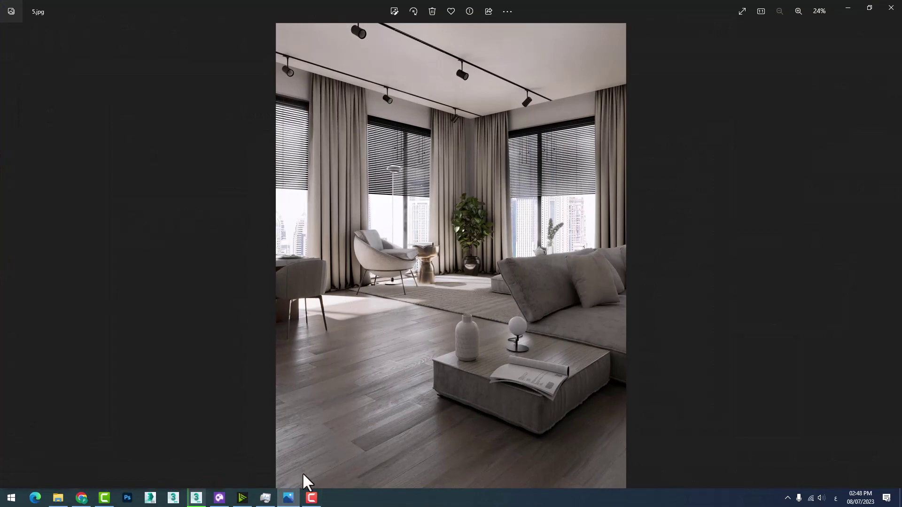
pyautogui.click(288, 497)
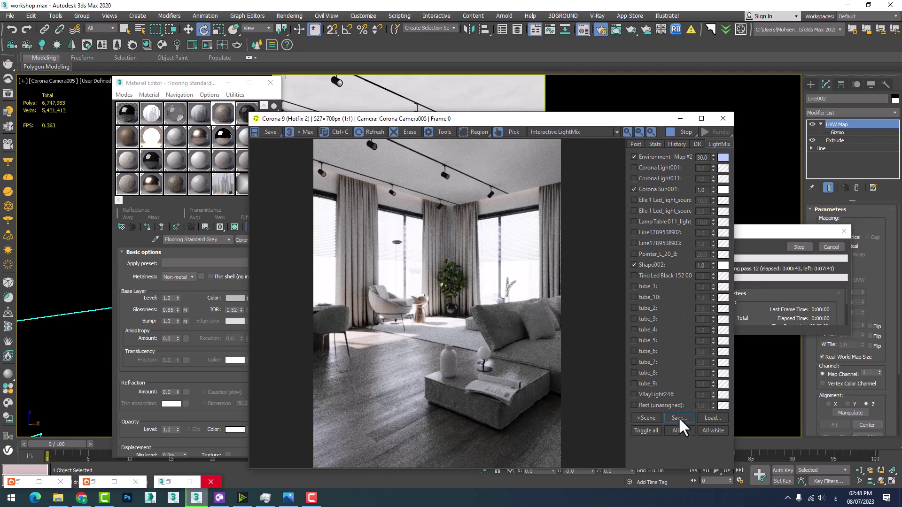
# Step: Expand Tone Mapping in the Post settings and set White Balance to 5000
pyautogui.click(635, 143)
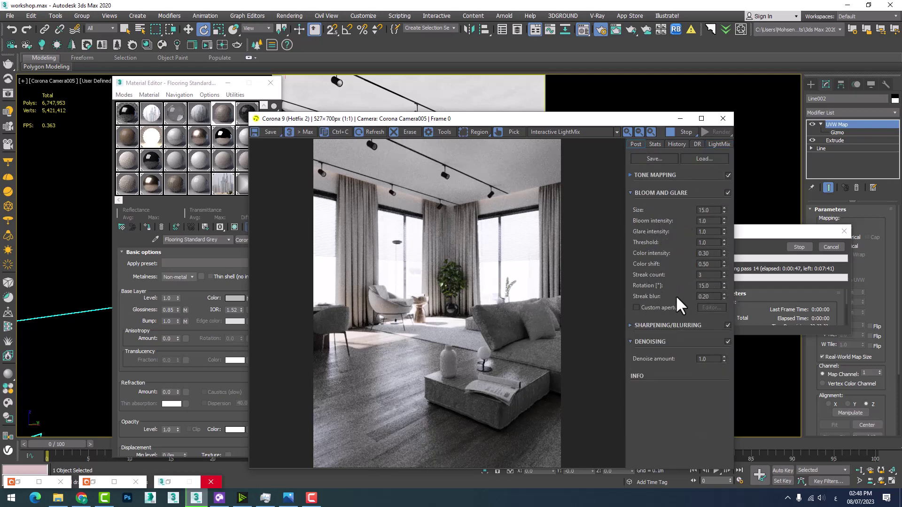
pyautogui.click(658, 173)
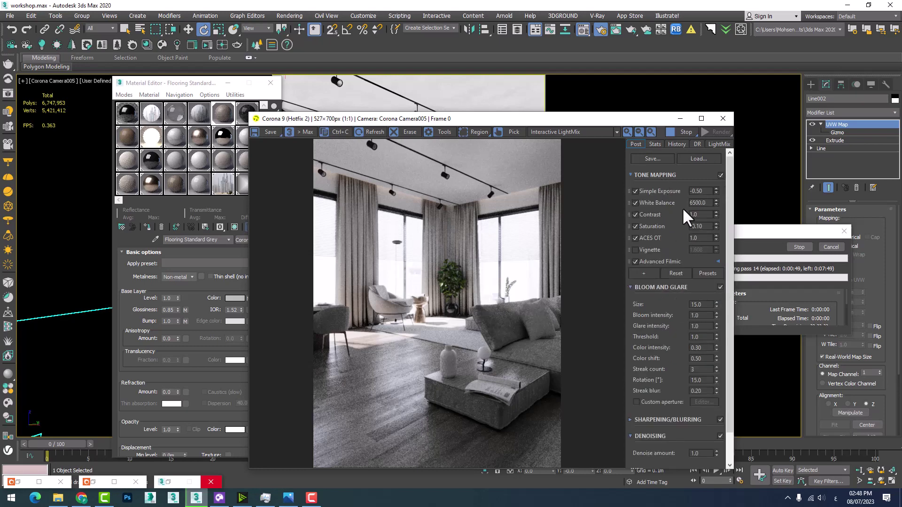
pyautogui.click(579, 213)
pyautogui.moveTo(712, 203); pyautogui.dragTo(678, 205)
pyautogui.write('5000')
pyautogui.press('Return')
# Step: Raise White Balance to 7500 and then 8000, and stop the render
pyautogui.write('7500')
pyautogui.press('Return')
pyautogui.write('800')
pyautogui.press('Return')
pyautogui.hotkey('alt', 'Tab')
pyautogui.hotkey('alt', 'Tab')
pyautogui.click(831, 247)
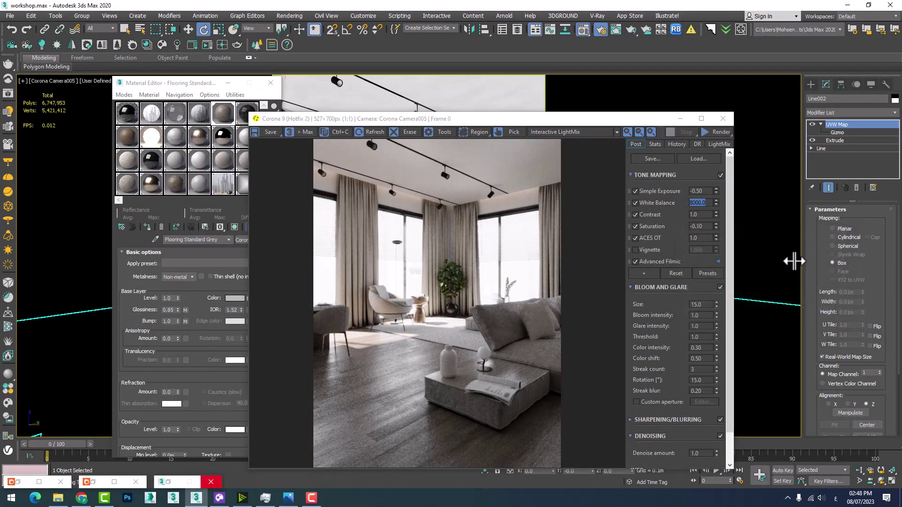
# Step: Replace Venetian Plaster White0's base colour map with Color Correction, keeping the old map as sub-map
pyautogui.click(680, 118)
pyautogui.moveTo(627, 129); pyautogui.dragTo(638, 126)
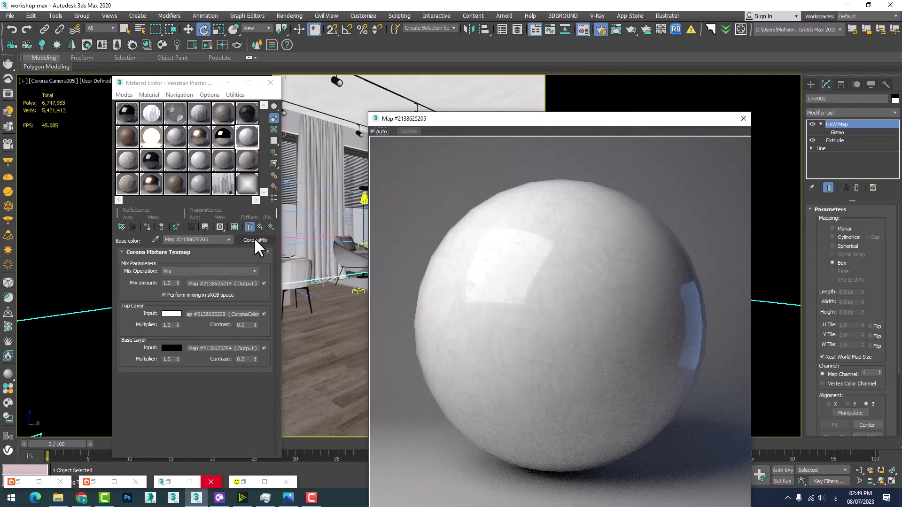
pyautogui.click(261, 224)
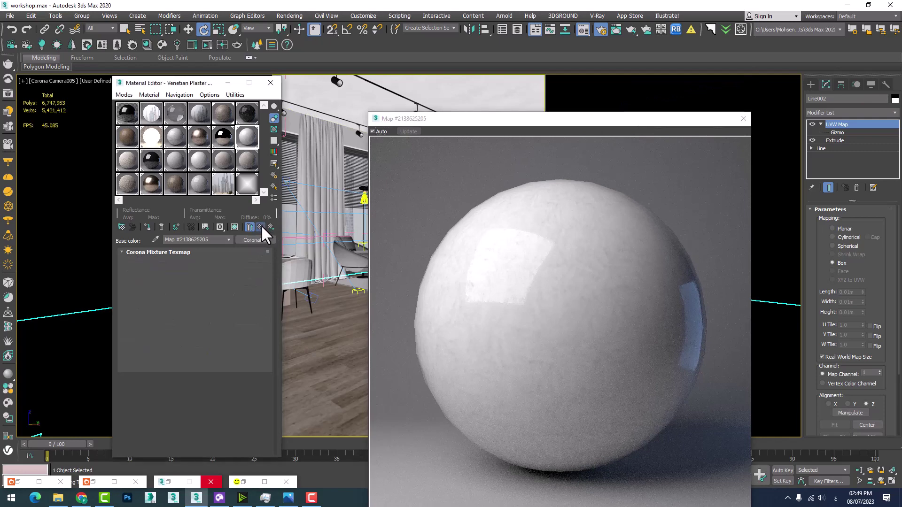
pyautogui.click(248, 298)
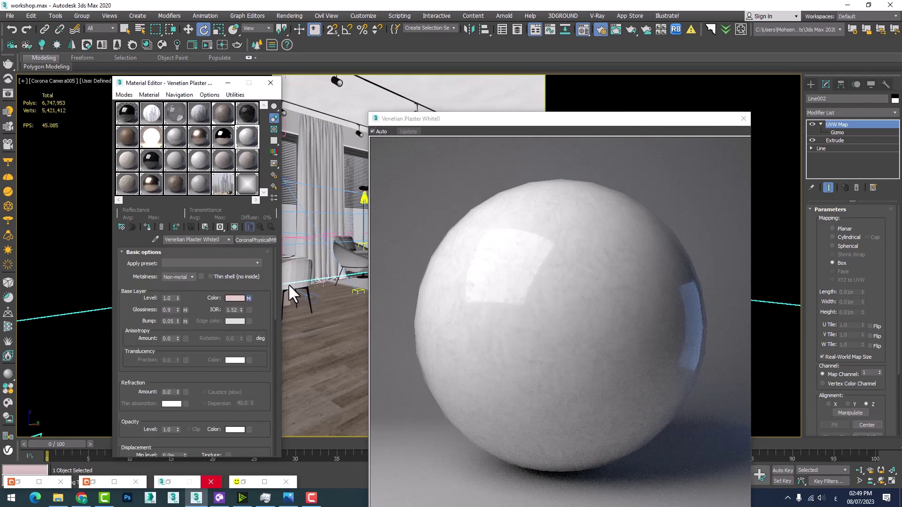
pyautogui.click(220, 348)
pyautogui.doubleClick(391, 196)
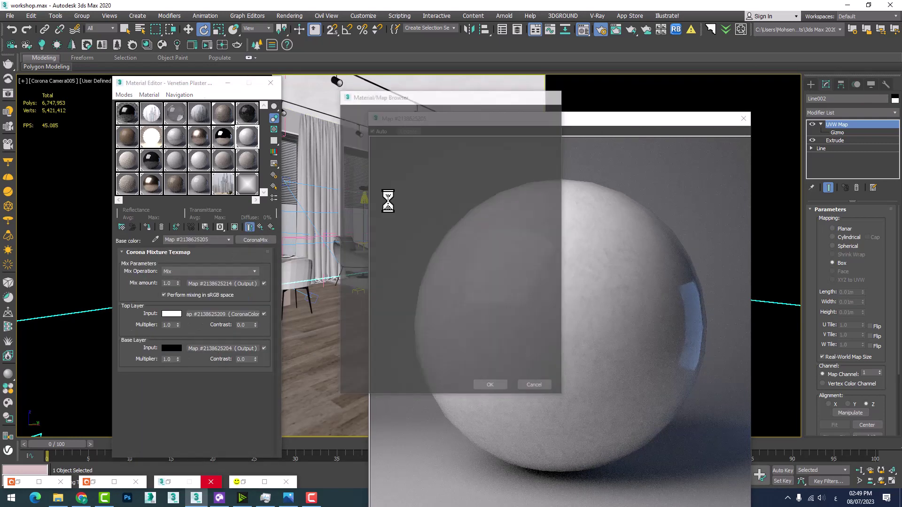
pyautogui.click(177, 293)
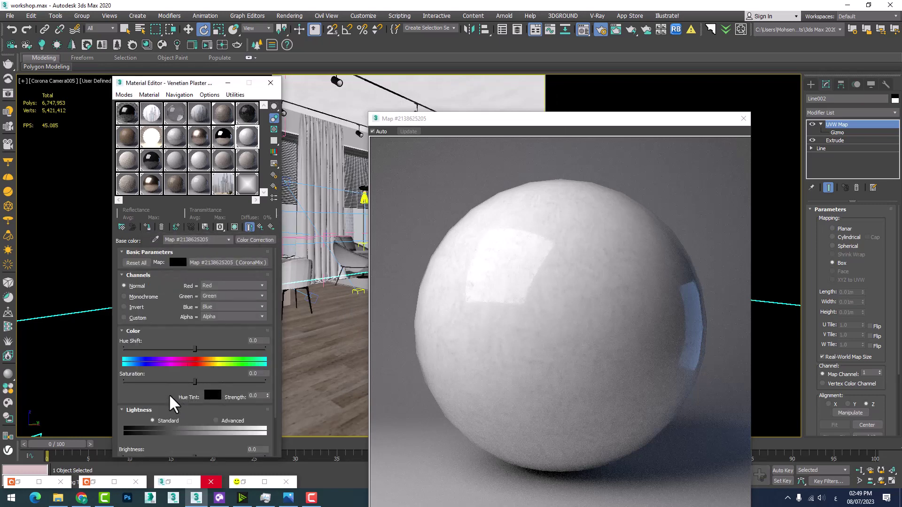
# Step: Try brightness -34.884, then reset Color Correction brightness and contrast to 0 and preview
pyautogui.scroll(-3, 174, 404)
pyautogui.moveTo(195, 428); pyautogui.dragTo(241, 432)
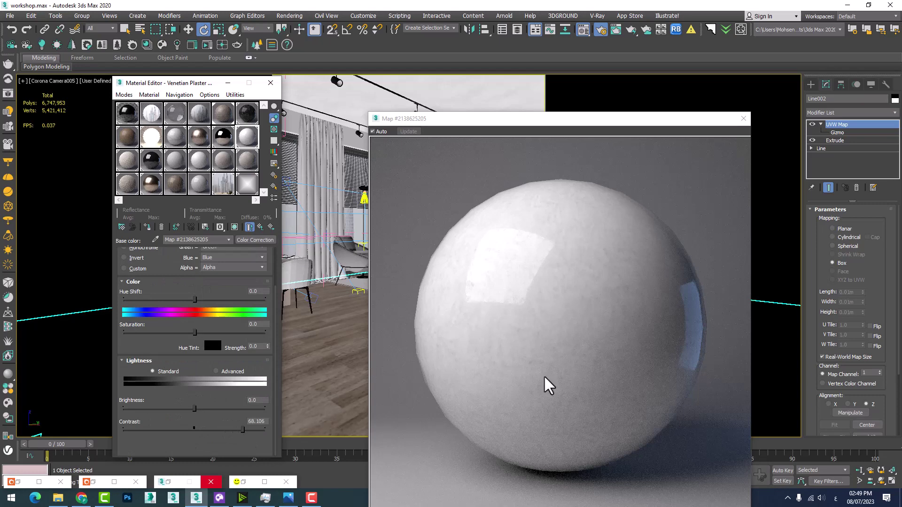
pyautogui.moveTo(193, 408); pyautogui.dragTo(169, 409)
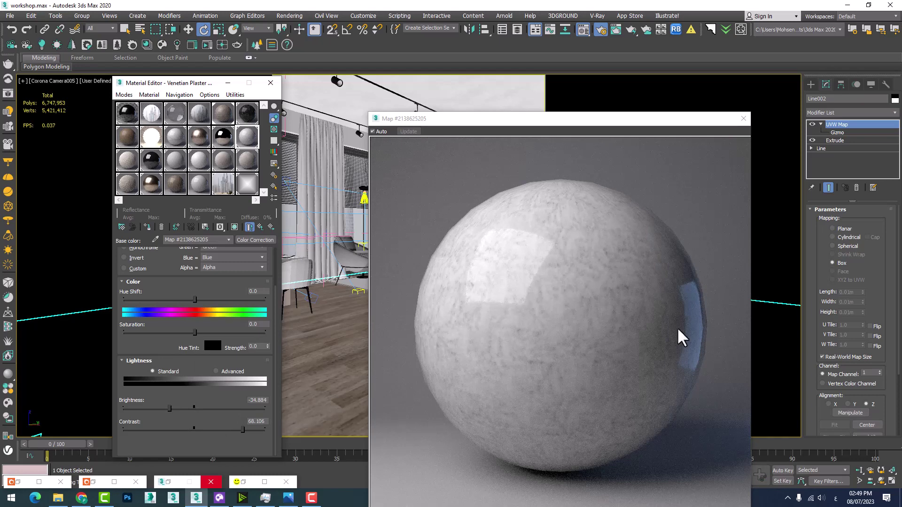
pyautogui.click(743, 119)
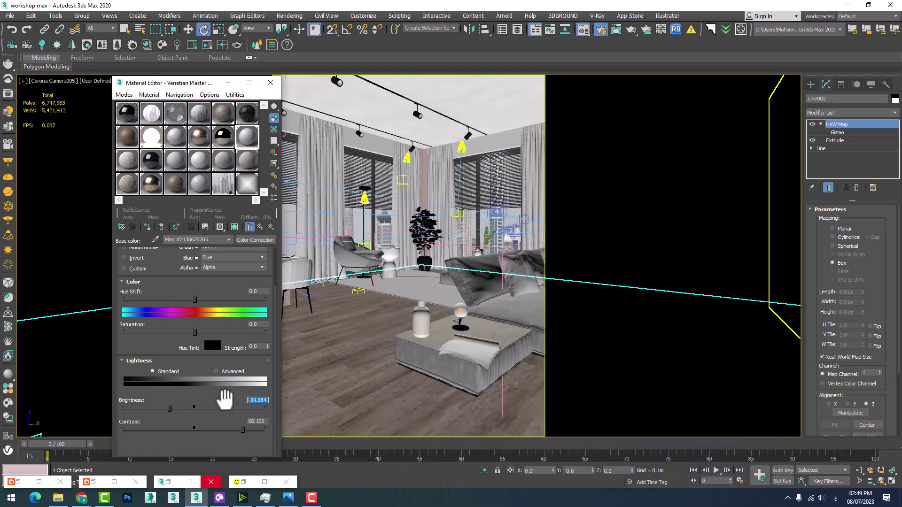
pyautogui.write('0')
pyautogui.press('Return')
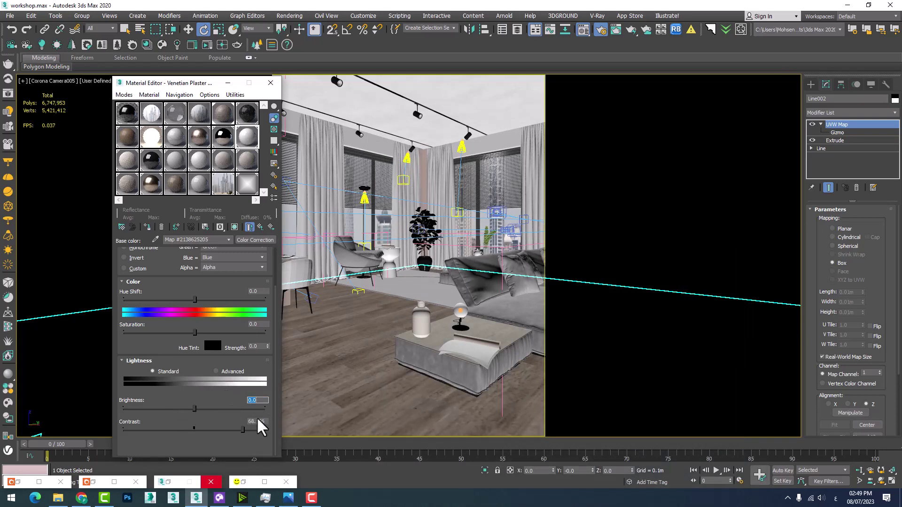
pyautogui.doubleClick(257, 421)
pyautogui.write('0')
pyautogui.press('Return')
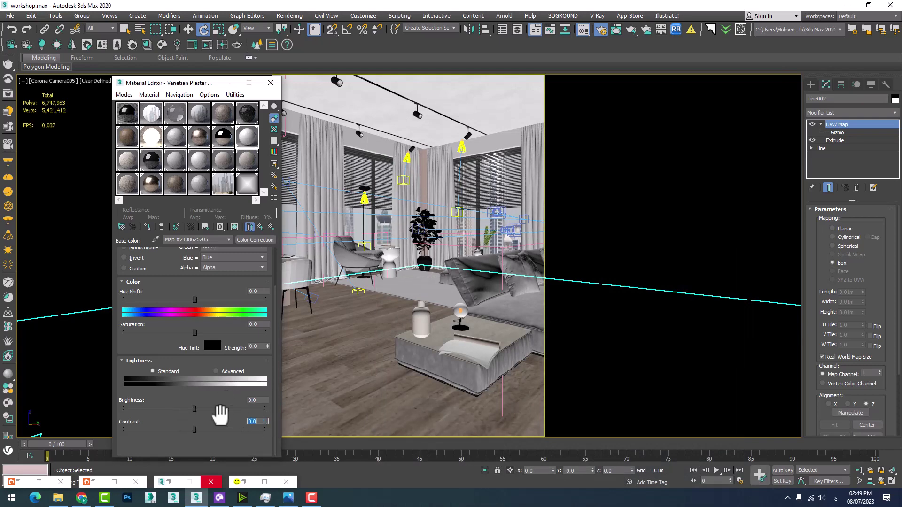
pyautogui.doubleClick(250, 133)
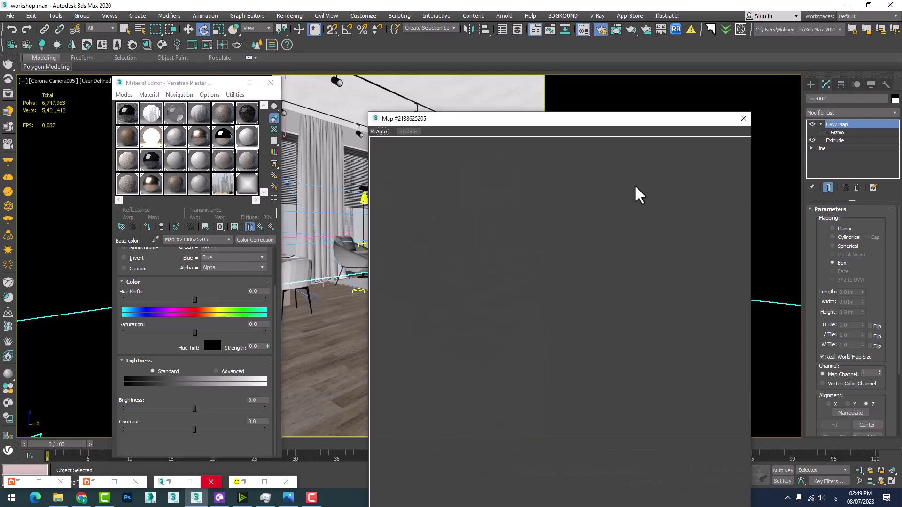
pyautogui.click(743, 119)
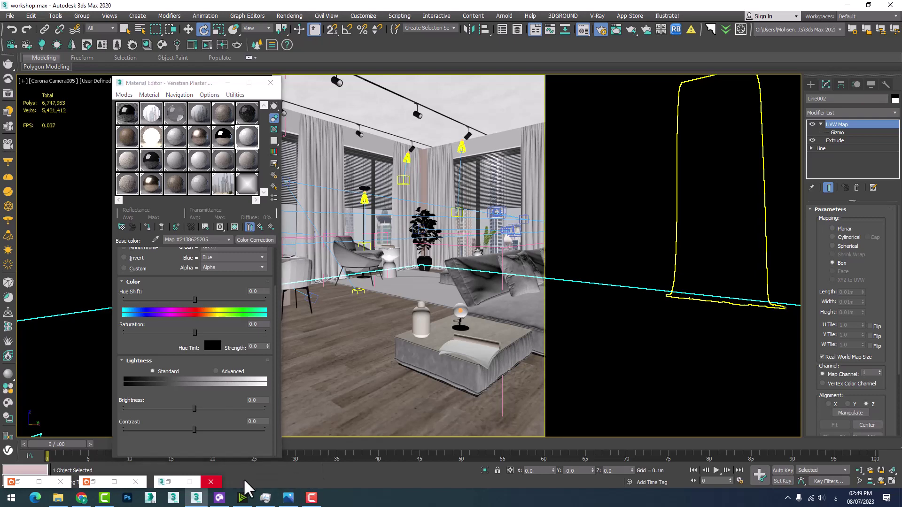
# Step: Restore the Corona frame buffer and zoom in on the White Balance 8000 render
pyautogui.click(241, 498)
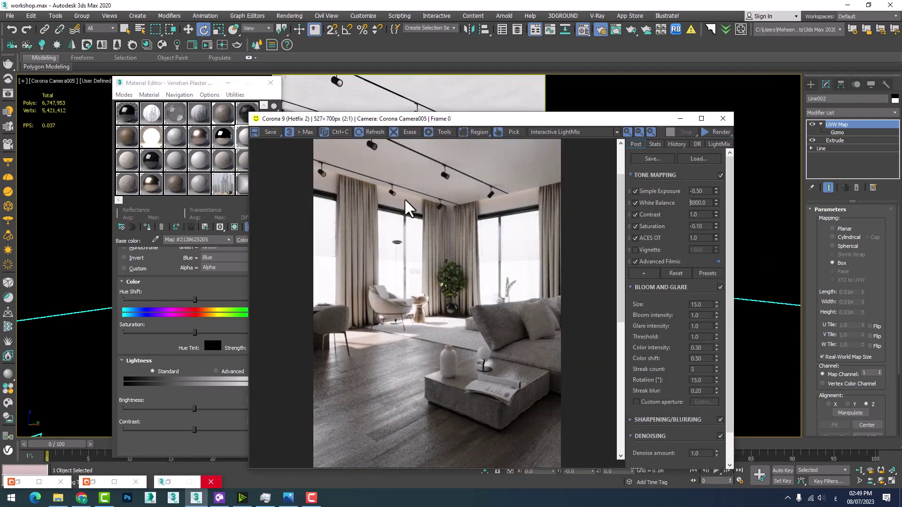
pyautogui.scroll(1, 404, 198)
pyautogui.scroll(-1, 411, 219)
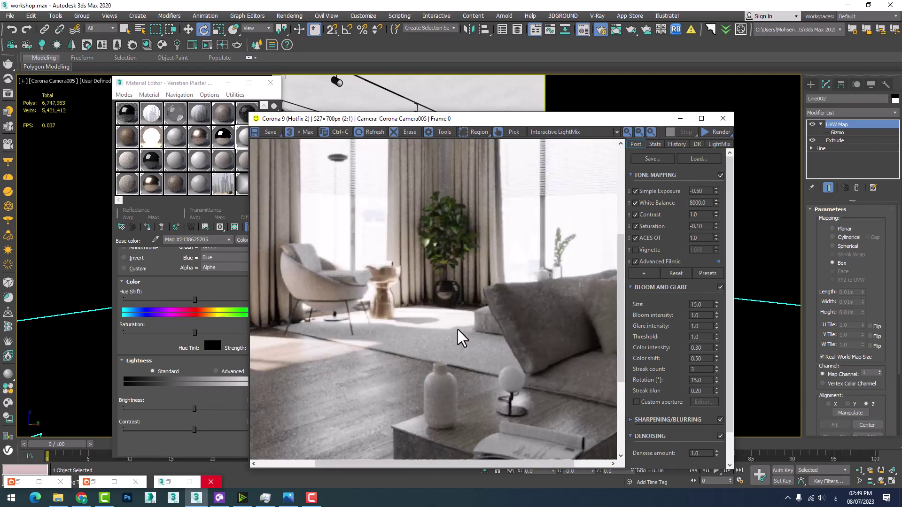